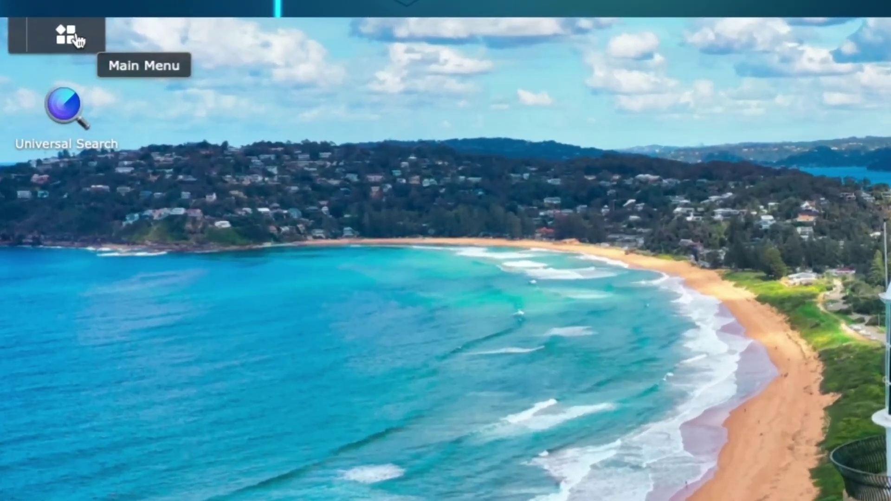
Search the main menu for 'package' and add Package Center to the desktop.
{"action": "left_click", "coordinate": [36, 22]}
{"action": "type", "text": "package"}
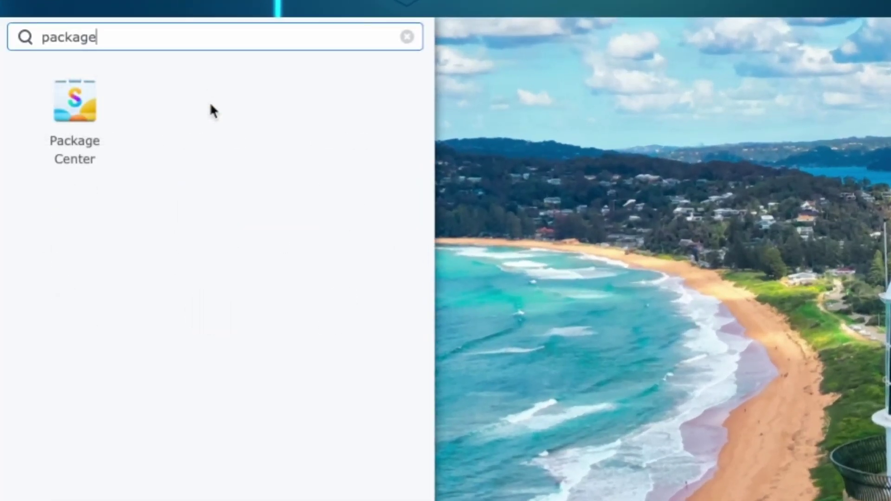
{"action": "right_click", "coordinate": [85, 104]}
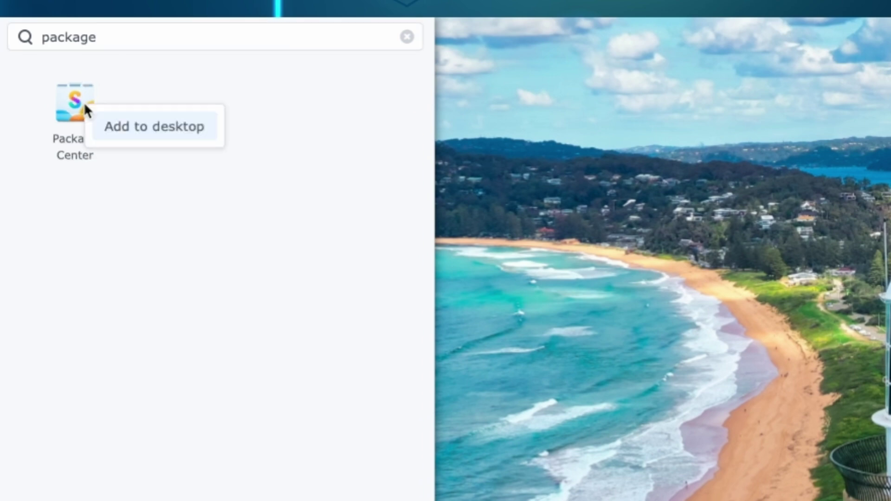
{"action": "left_click", "coordinate": [145, 130]}
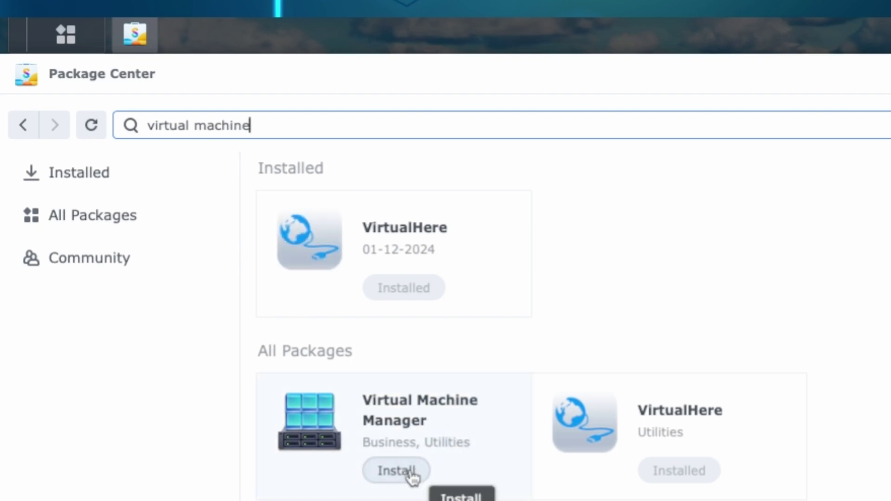
Install Virtual Machine Manager along with its required Replication Service.
{"action": "left_click", "coordinate": [408, 472]}
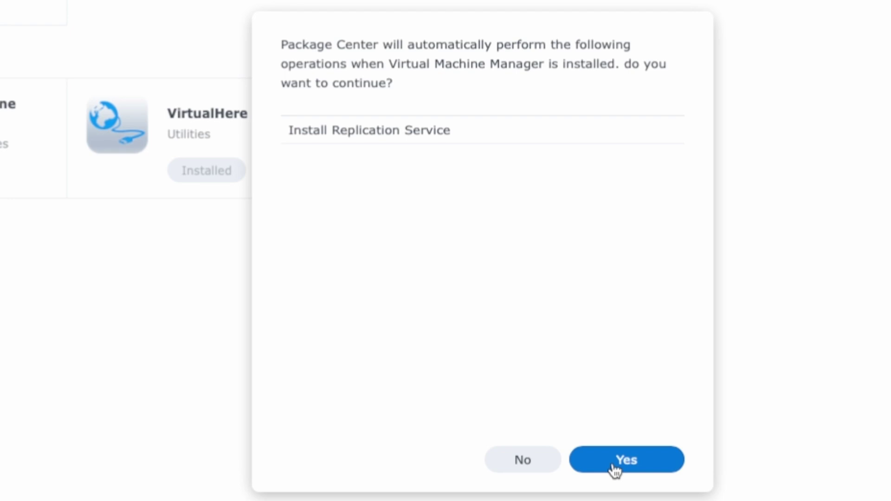
{"action": "left_click", "coordinate": [617, 461]}
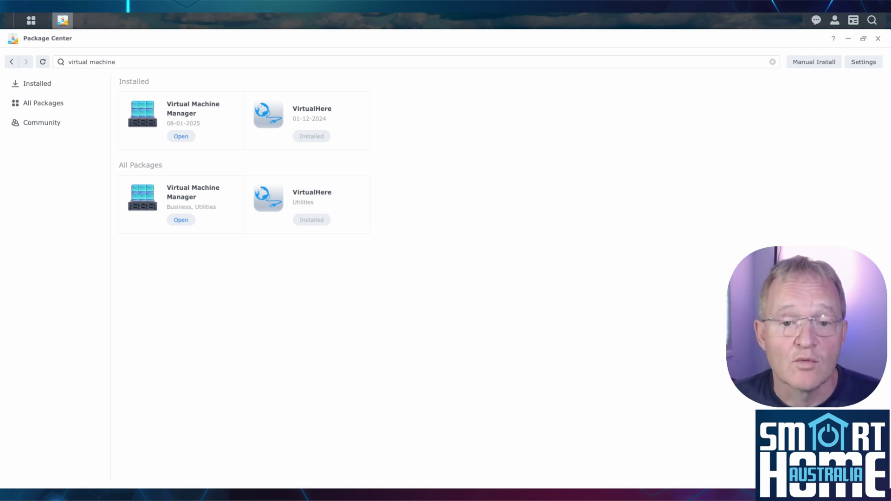
Launch Virtual Machine Manager and create the cluster with Volume 1 as VM storage.
{"action": "left_click", "coordinate": [181, 138]}
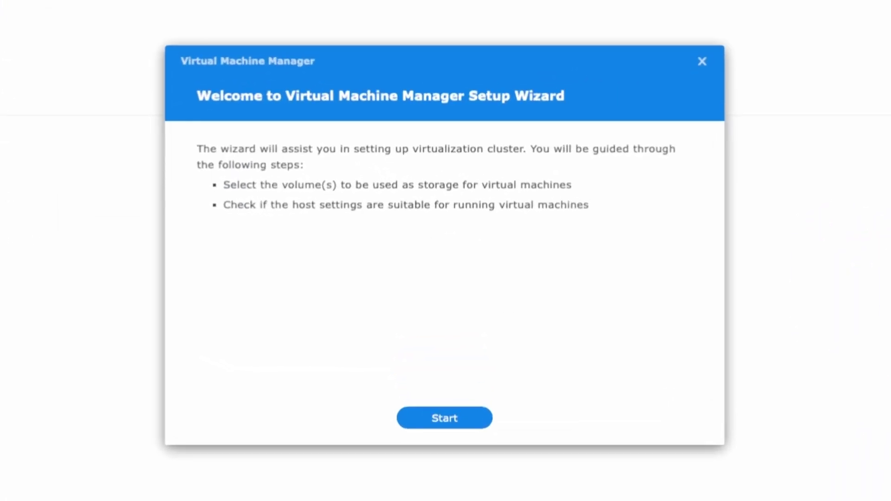
{"action": "left_click", "coordinate": [444, 420]}
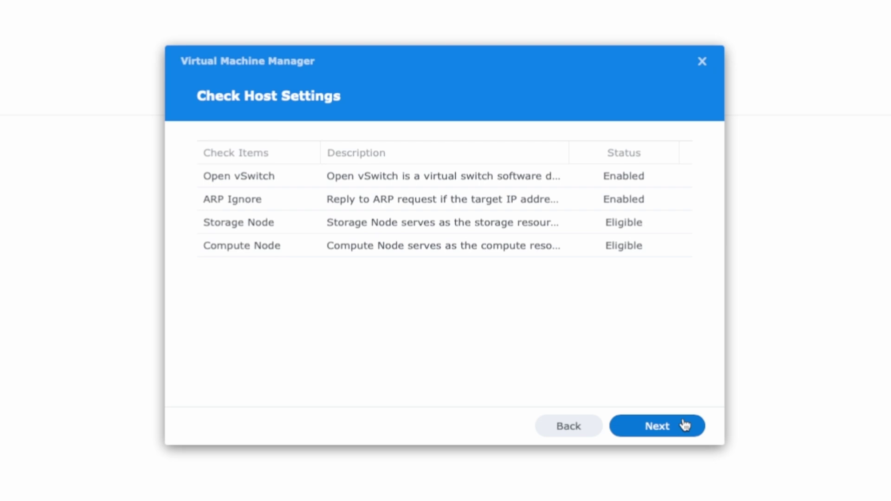
{"action": "left_click", "coordinate": [685, 425]}
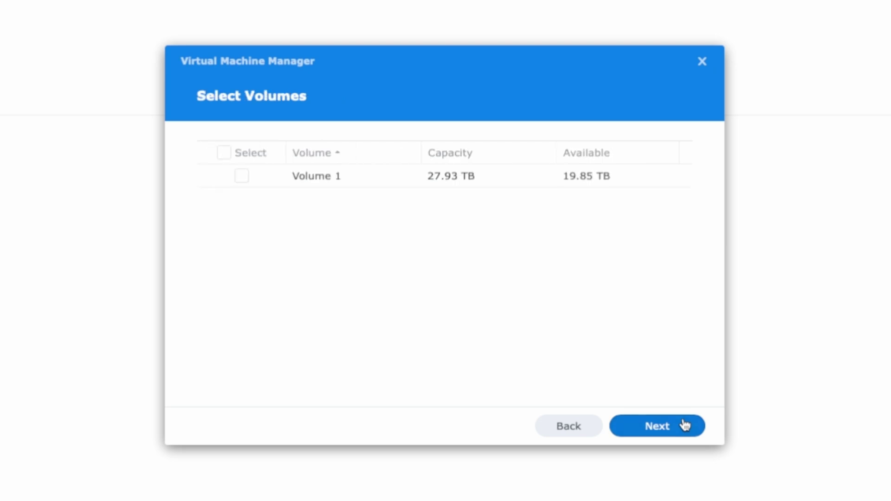
{"action": "left_click", "coordinate": [659, 427]}
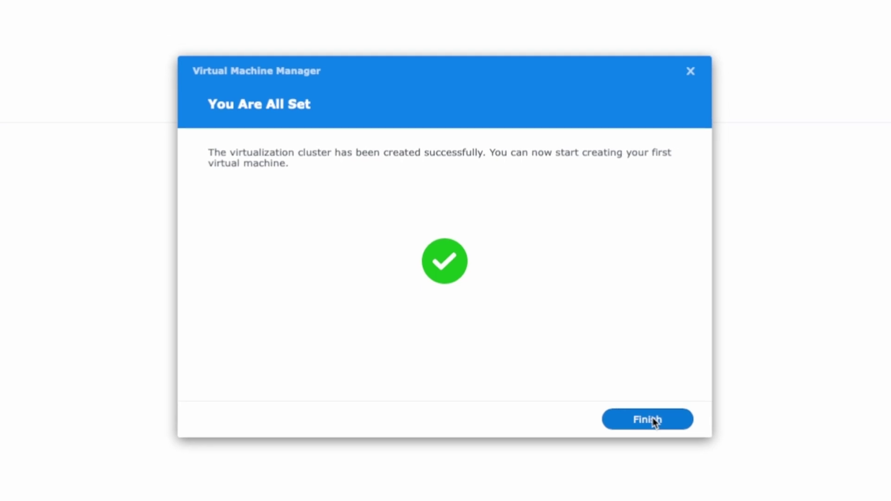
{"action": "left_click", "coordinate": [663, 427]}
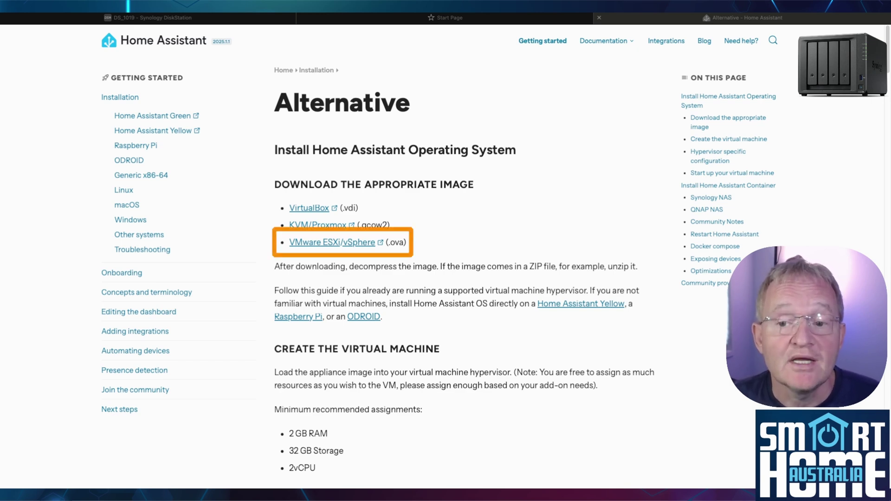
Open the VMware ESXi/vSphere .ova image link in the Home Assistant install guide.
{"action": "left_click", "coordinate": [360, 246]}
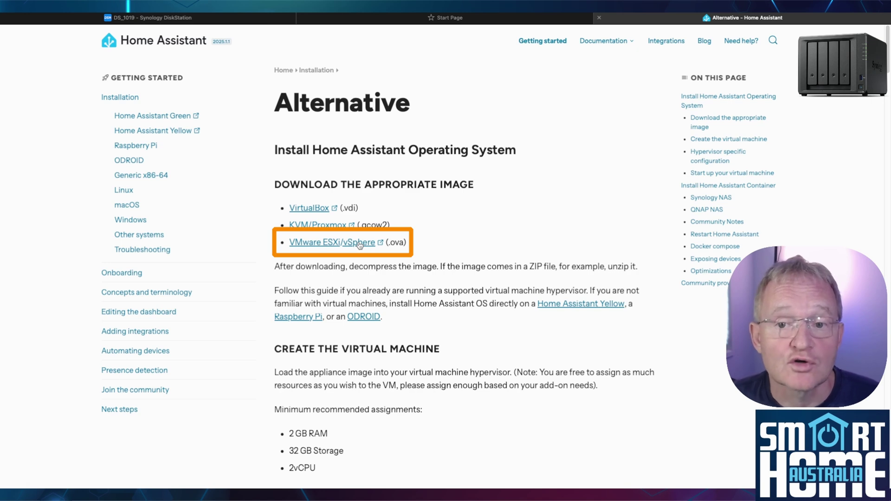
{"action": "left_click", "coordinate": [360, 246]}
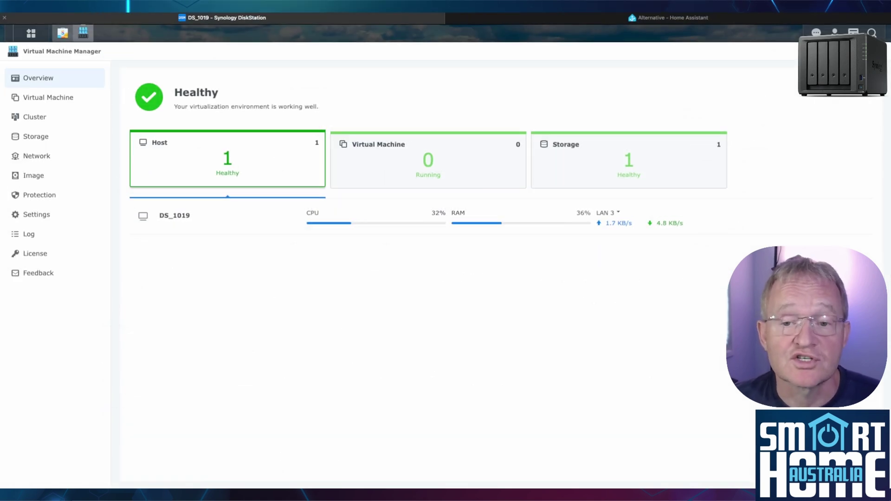
Import a virtual machine from OVA, uploading haos_ova-14.1.ova from the PC.
{"action": "left_click", "coordinate": [57, 106]}
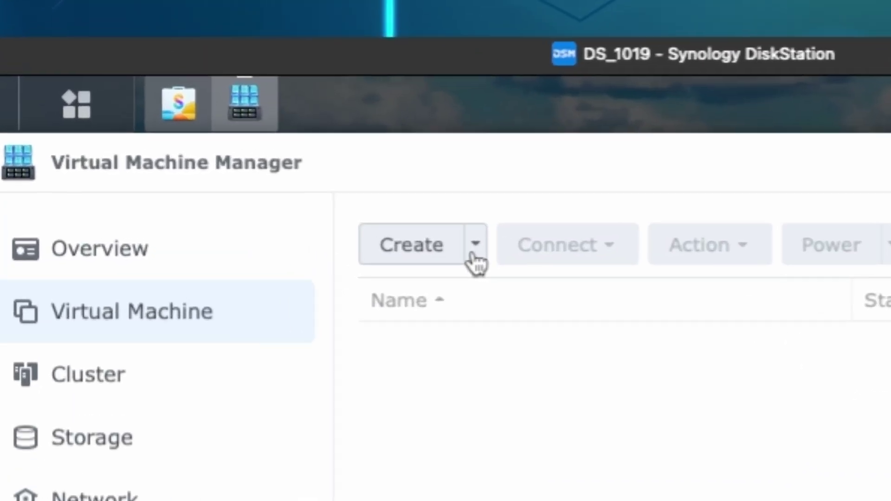
{"action": "left_click", "coordinate": [474, 253]}
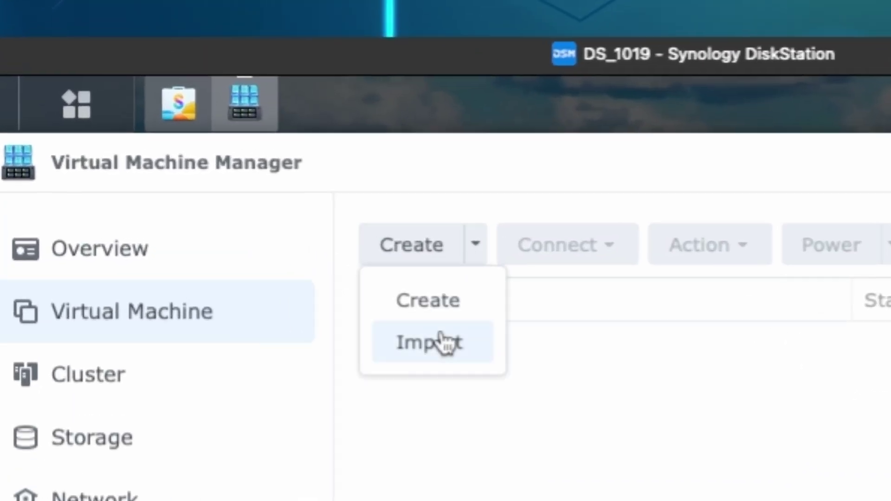
{"action": "left_click", "coordinate": [444, 343]}
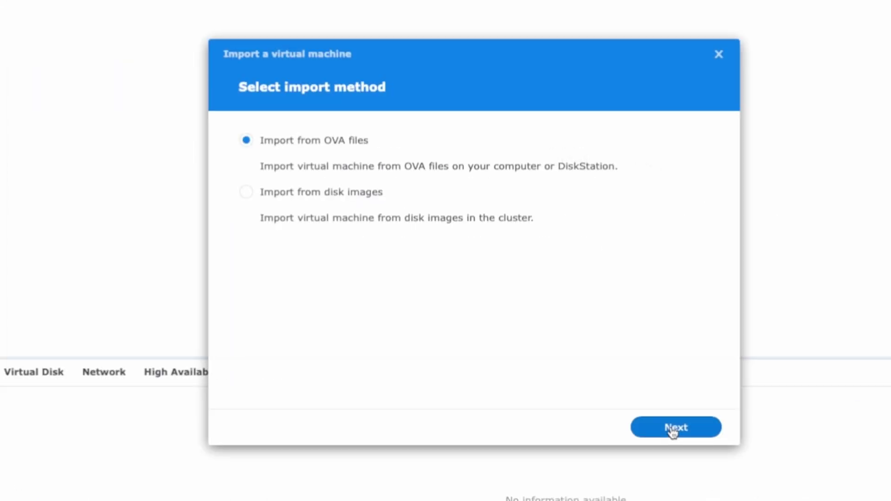
{"action": "left_click", "coordinate": [673, 431]}
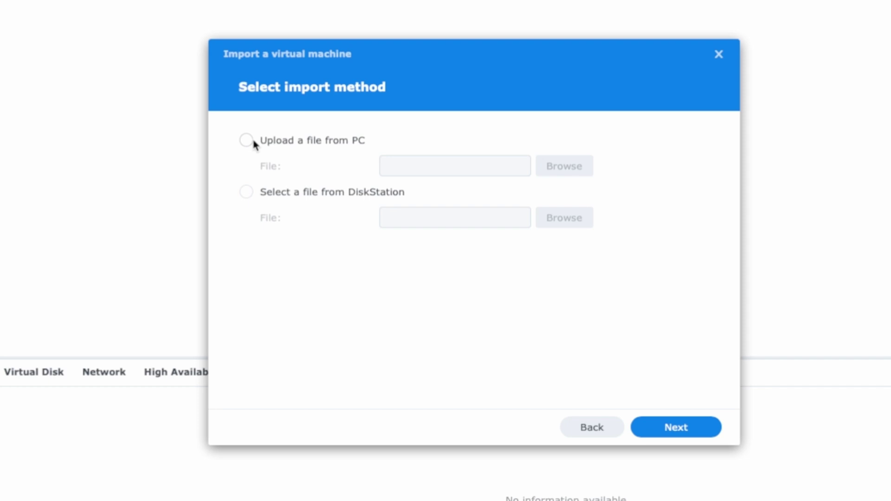
{"action": "left_click", "coordinate": [253, 141]}
{"action": "left_click", "coordinate": [571, 172]}
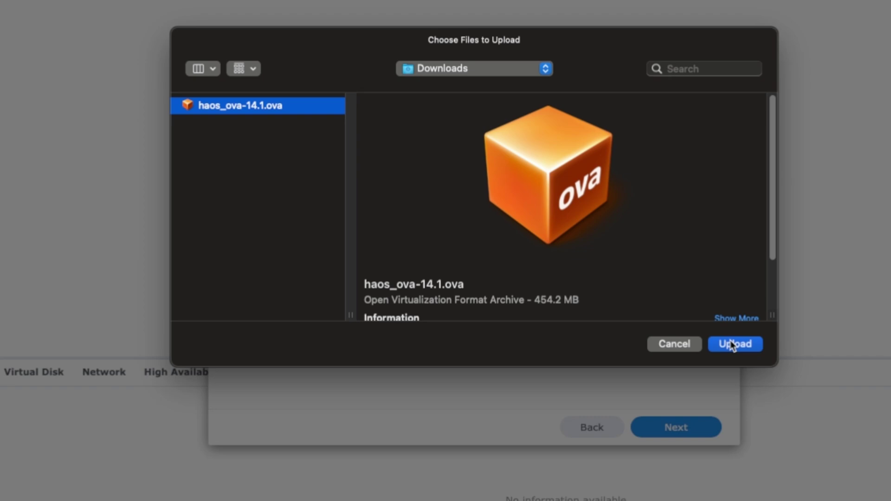
{"action": "left_click", "coordinate": [732, 345]}
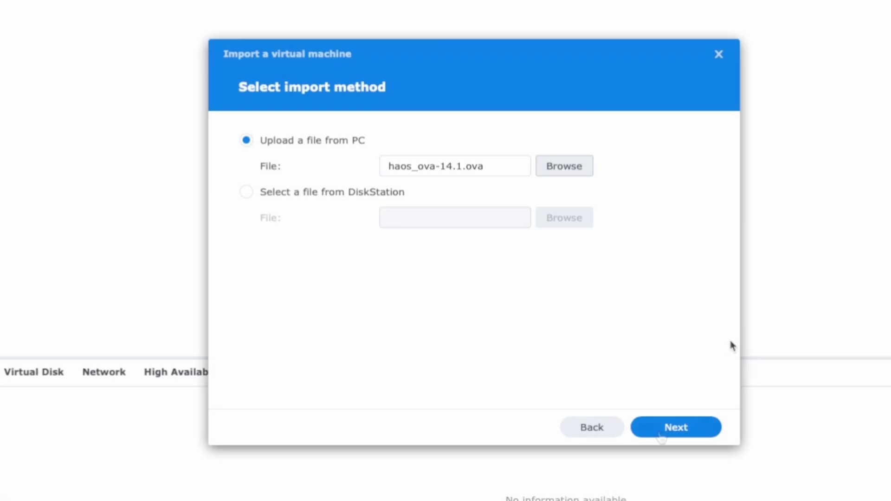
Keep DS_1019 storage, Home Assistant name, 2 CPUs, 2 GB memory and 32 GB disk.
{"action": "left_click", "coordinate": [661, 436]}
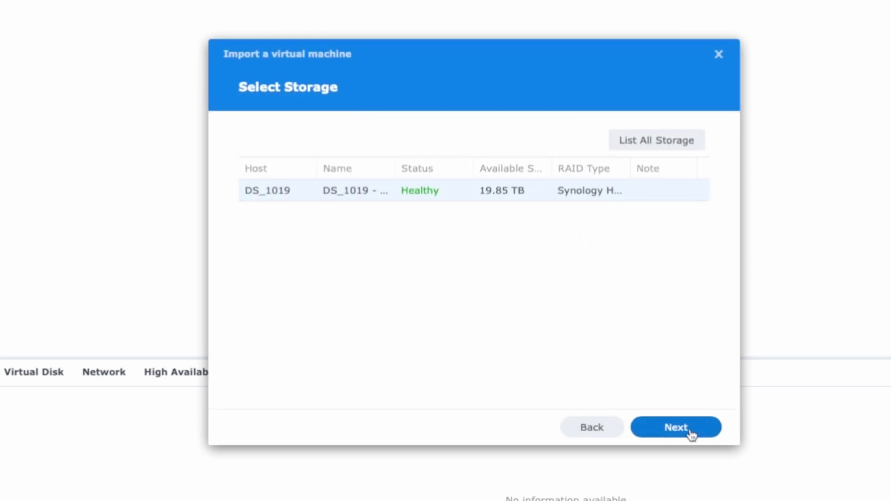
{"action": "left_click", "coordinate": [690, 430]}
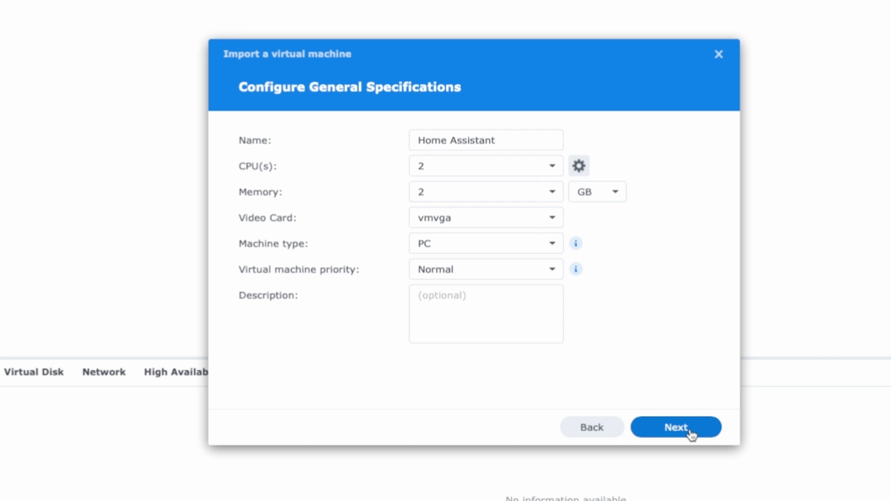
{"action": "left_click", "coordinate": [692, 435]}
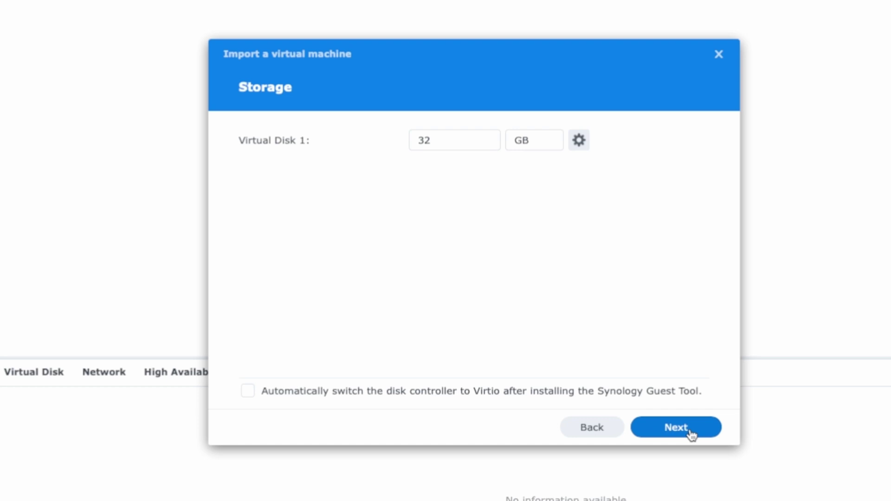
{"action": "left_click", "coordinate": [691, 435]}
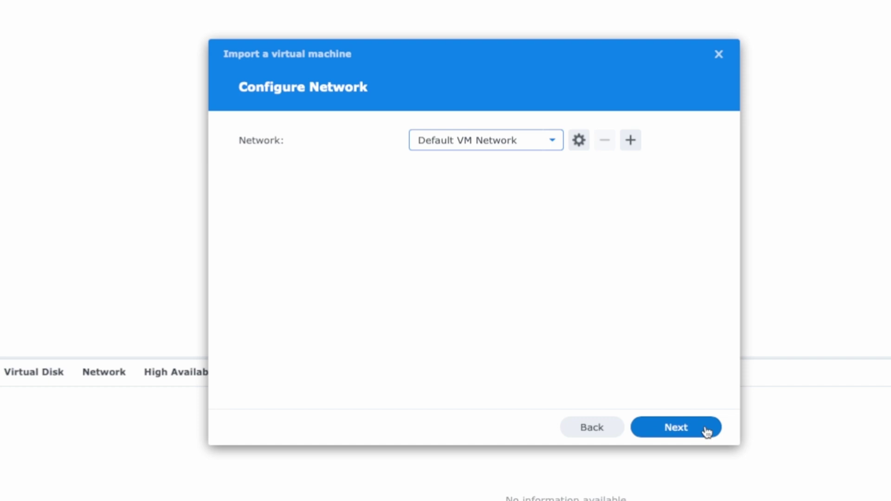
Keep Default VM Network, then set Autostart Yes, UEFI firmware and a USB 3.0 controller.
{"action": "left_click", "coordinate": [707, 433]}
{"action": "left_click", "coordinate": [448, 192]}
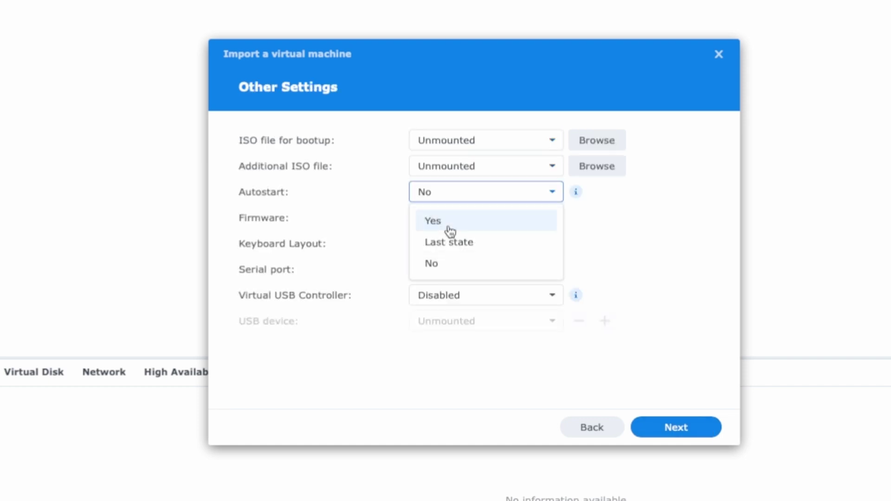
{"action": "left_click", "coordinate": [450, 231]}
{"action": "left_click", "coordinate": [451, 218]}
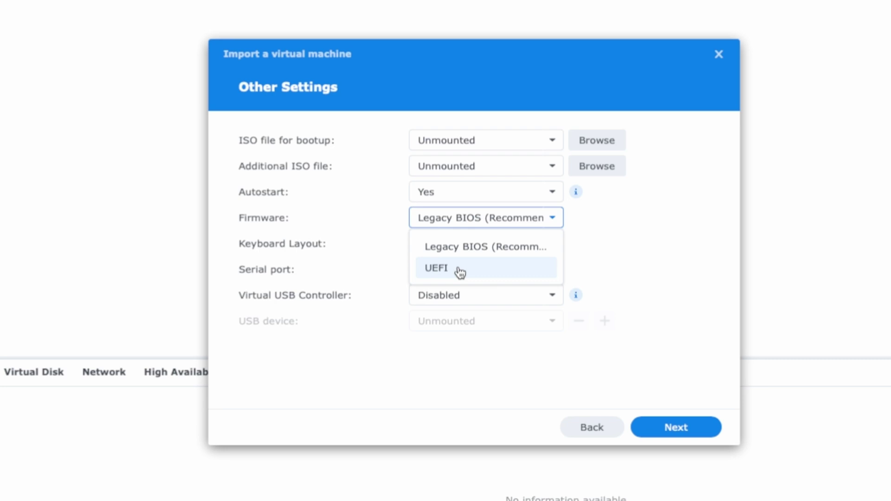
{"action": "left_click", "coordinate": [459, 272]}
{"action": "left_click", "coordinate": [504, 245]}
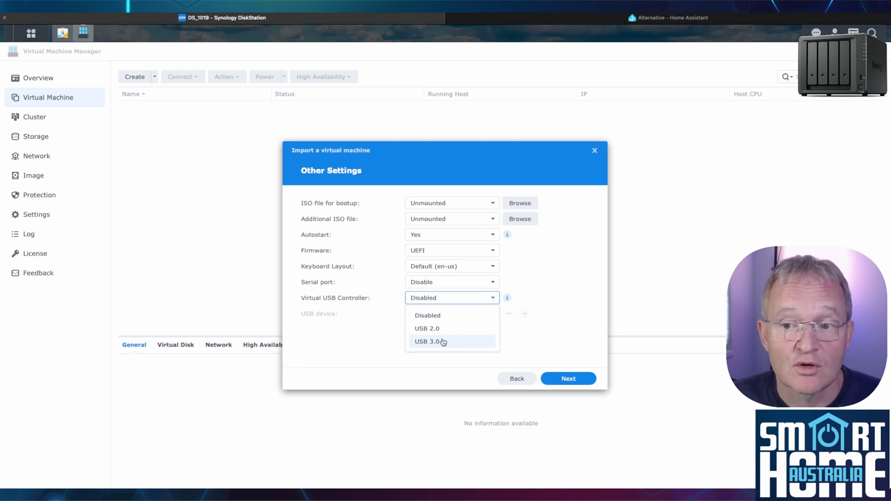
{"action": "left_click", "coordinate": [442, 342]}
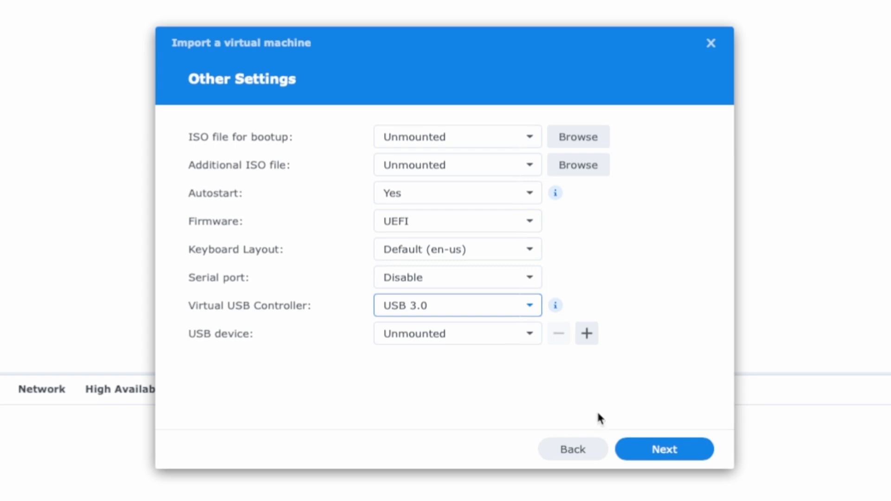
{"action": "left_click", "coordinate": [663, 452]}
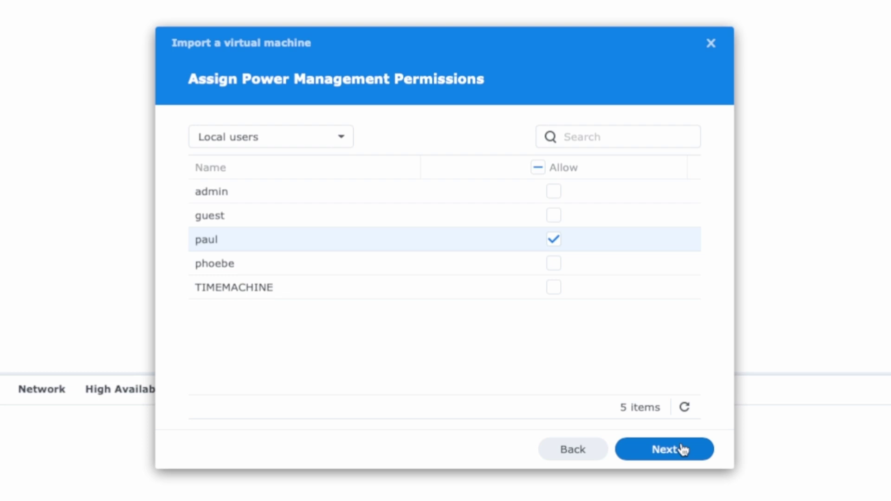
Accept the permissions, finish the import, and power on the Home Assistant VM.
{"action": "left_click", "coordinate": [670, 460]}
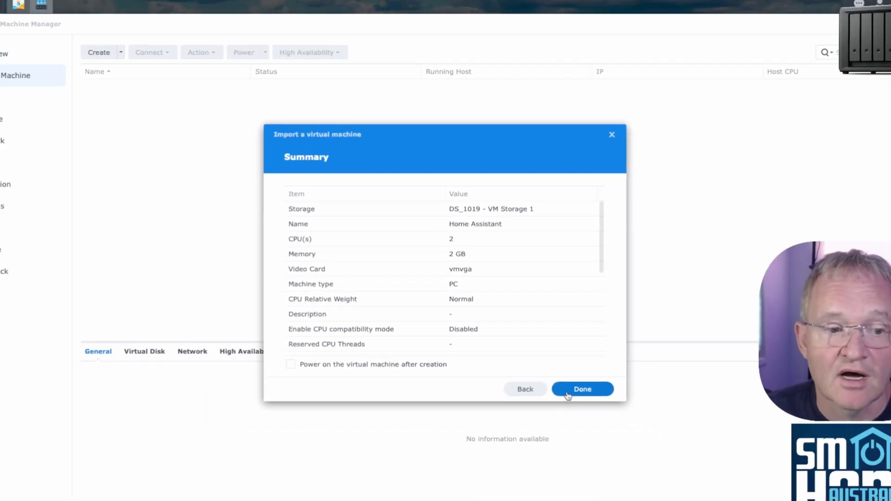
{"action": "left_click", "coordinate": [641, 459]}
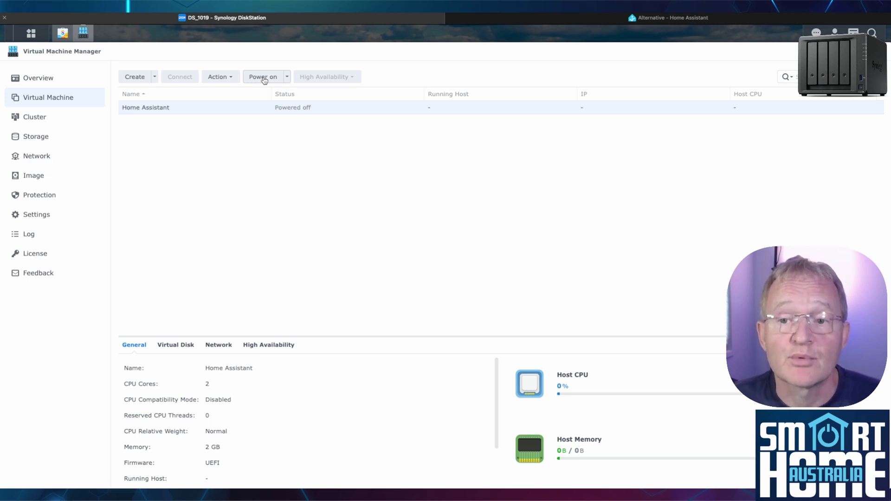
{"action": "left_click", "coordinate": [263, 78]}
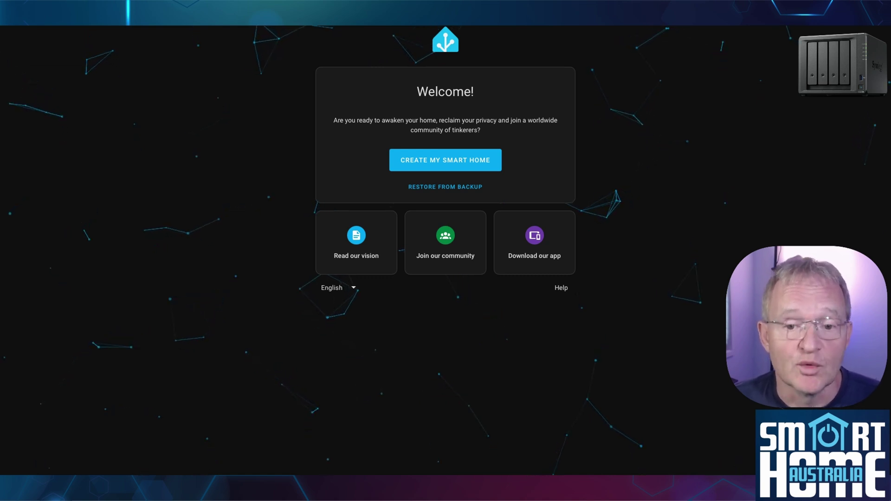
Begin onboarding with Create My Smart Home on the Welcome screen.
{"action": "left_click", "coordinate": [473, 164]}
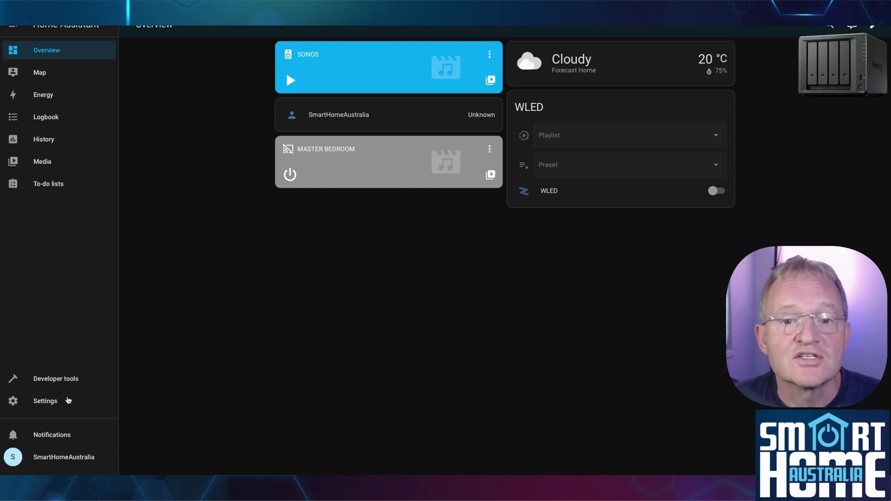
Check the About page in Settings, then go to Add-ons and the Add-on Store.
{"action": "left_click", "coordinate": [47, 401]}
{"action": "left_click", "coordinate": [431, 392]}
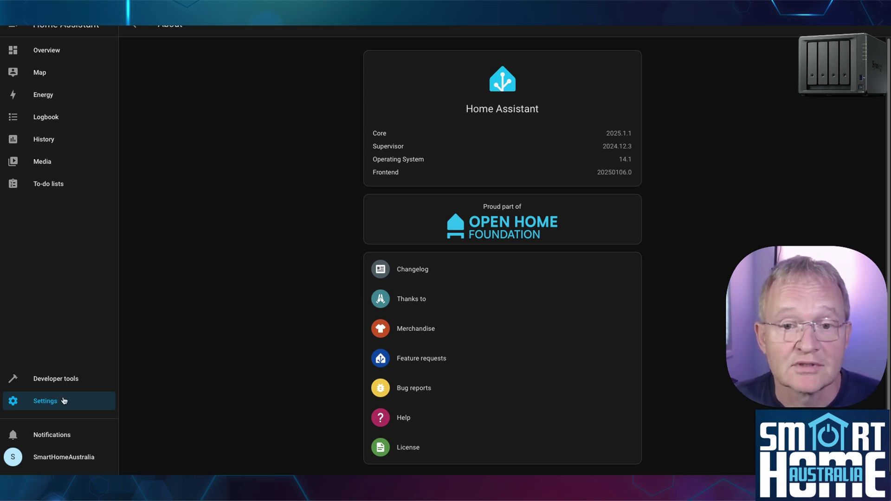
{"action": "left_click", "coordinate": [63, 401]}
{"action": "left_click", "coordinate": [421, 201]}
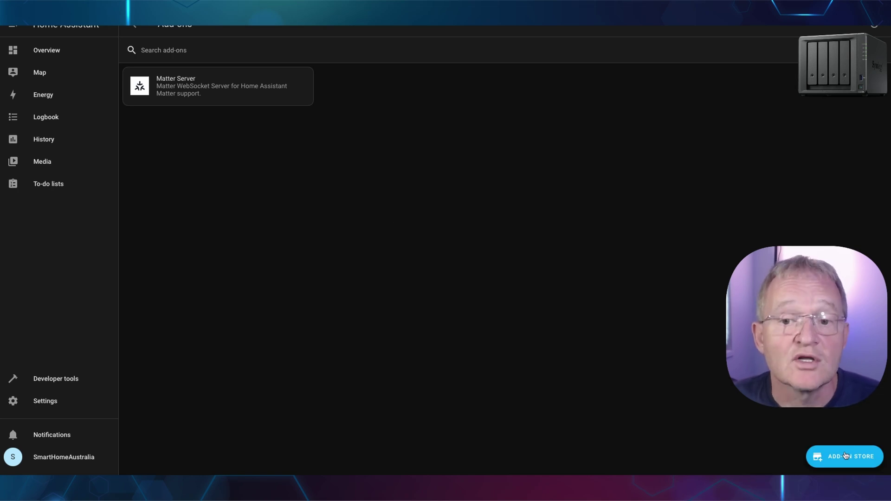
{"action": "left_click", "coordinate": [846, 456]}
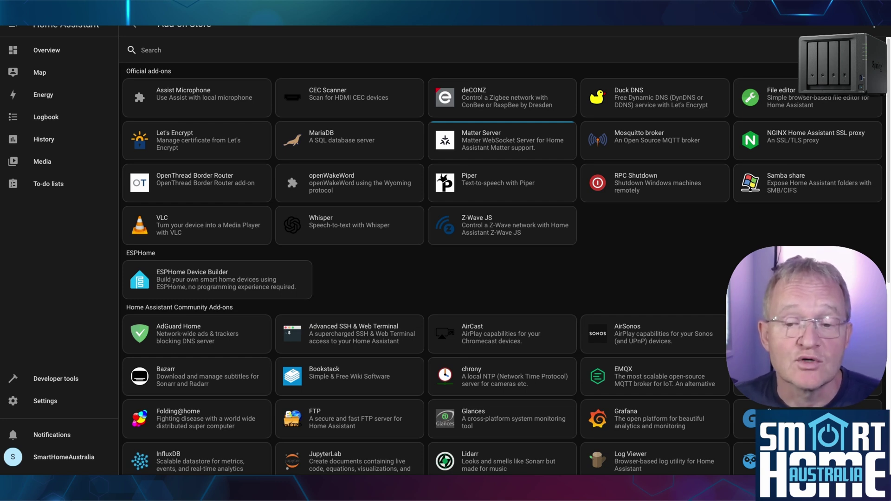
Find the ESPHome Device Builder add-on, show it in the sidebar, start it, and open its dashboard.
{"action": "type", "text": "esp home"}
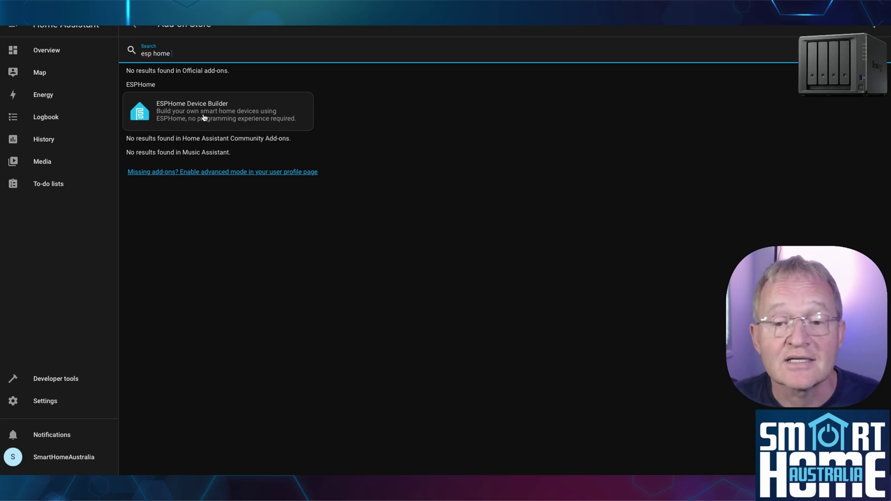
{"action": "left_click", "coordinate": [204, 117]}
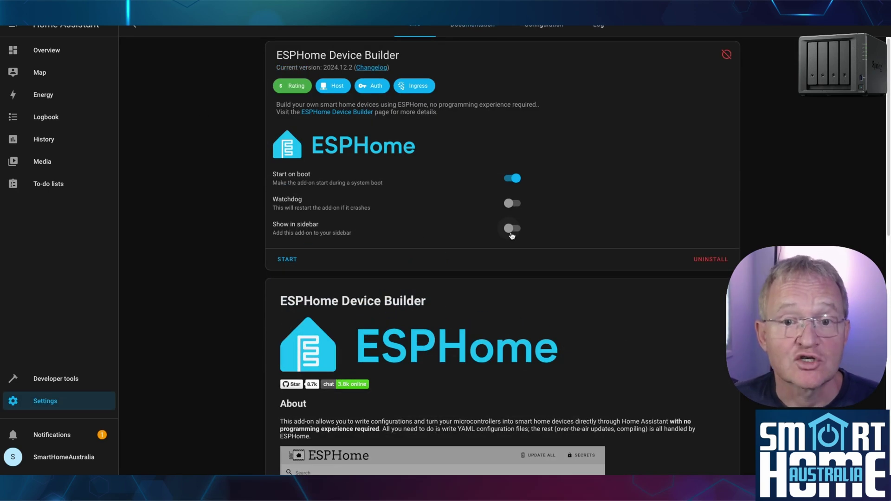
{"action": "left_click", "coordinate": [511, 228]}
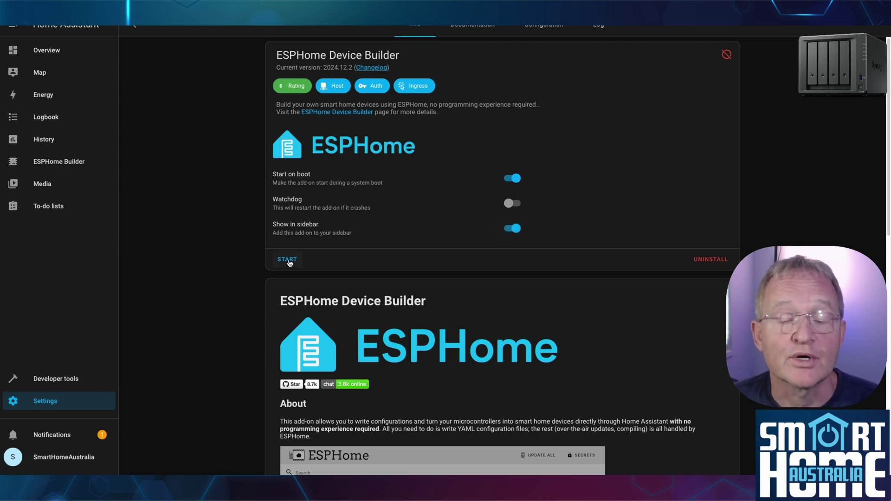
{"action": "left_click", "coordinate": [287, 259]}
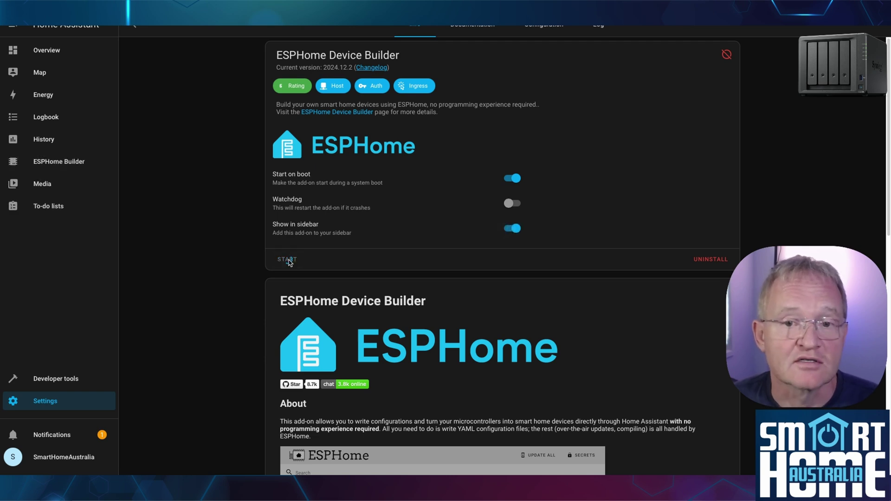
{"action": "left_click", "coordinate": [74, 162]}
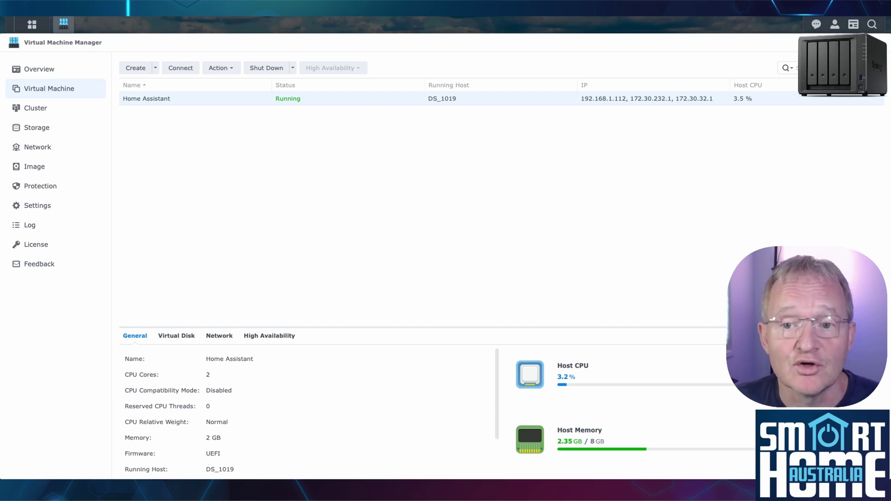
Set the Home Assistant VM's USB device to Silicon Labs CP210x UART in its settings.
{"action": "right_click", "coordinate": [181, 100]}
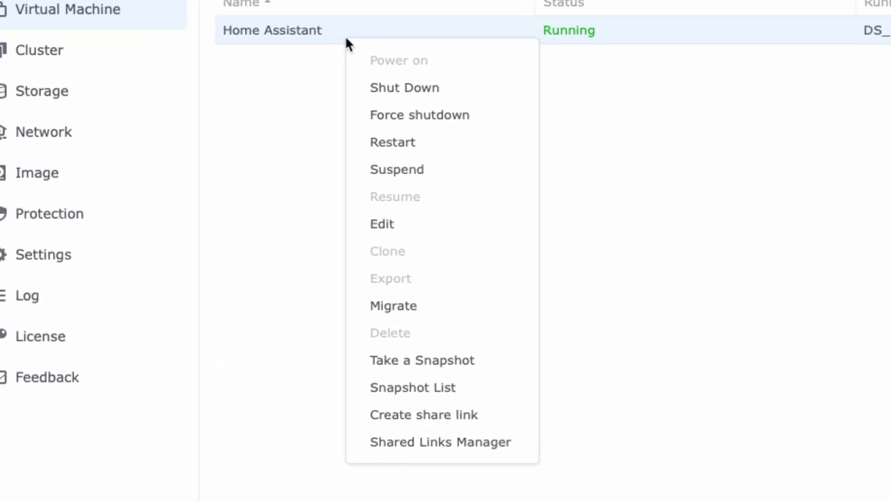
{"action": "left_click", "coordinate": [411, 224]}
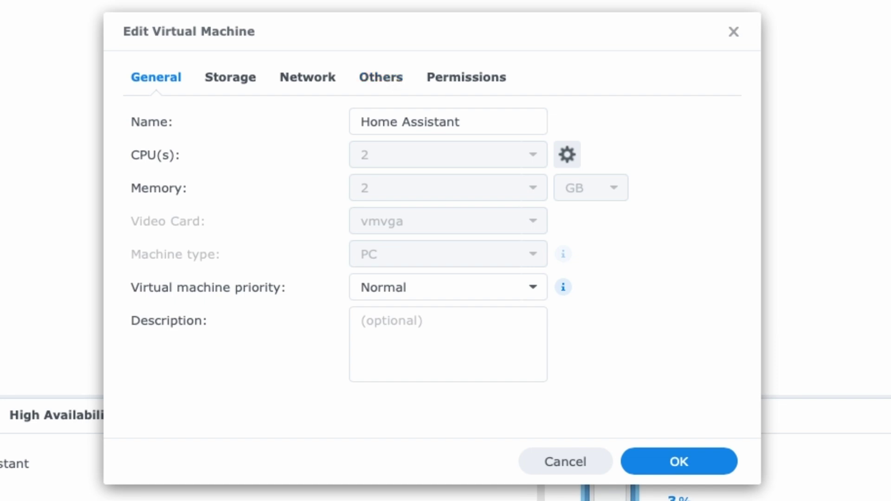
{"action": "left_click", "coordinate": [381, 77]}
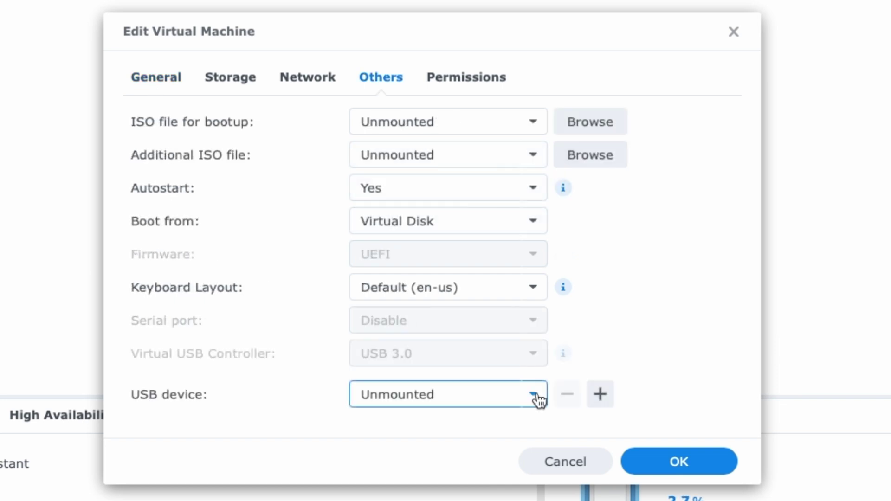
{"action": "left_click", "coordinate": [535, 395]}
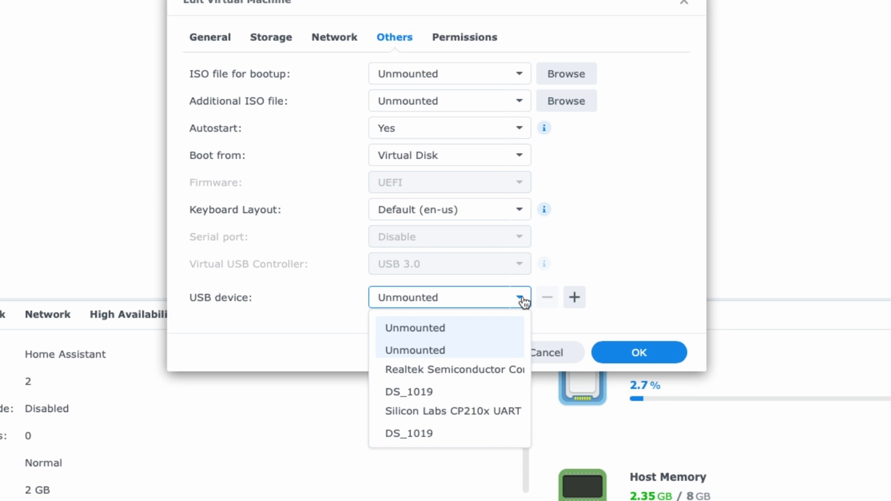
{"action": "left_click", "coordinate": [476, 427]}
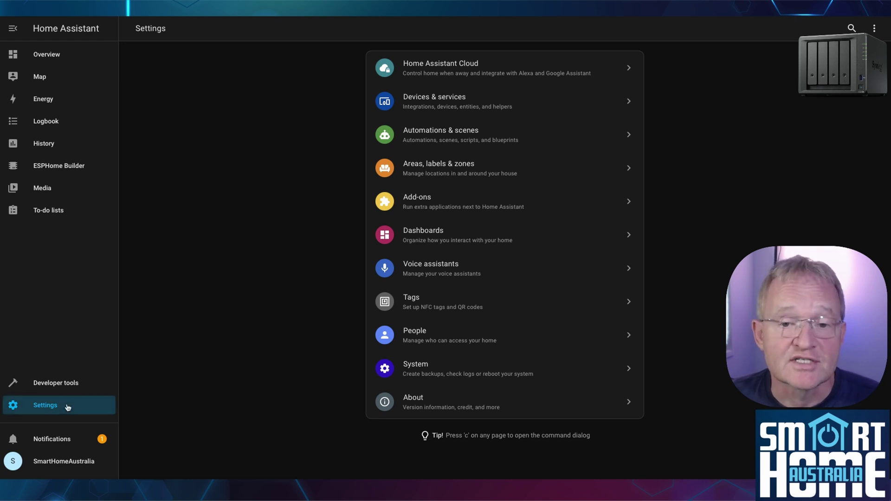
Check the full list under Settings > System > Hardware for ttyUSB0.
{"action": "left_click", "coordinate": [418, 368]}
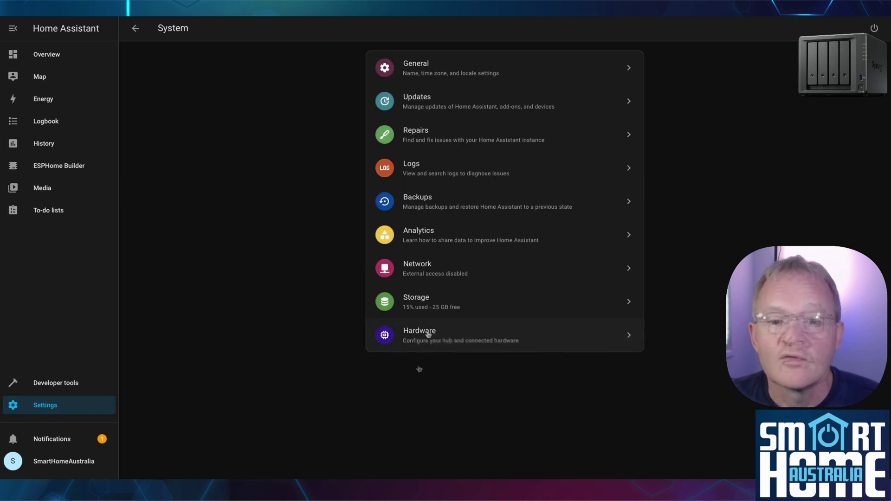
{"action": "left_click", "coordinate": [427, 334]}
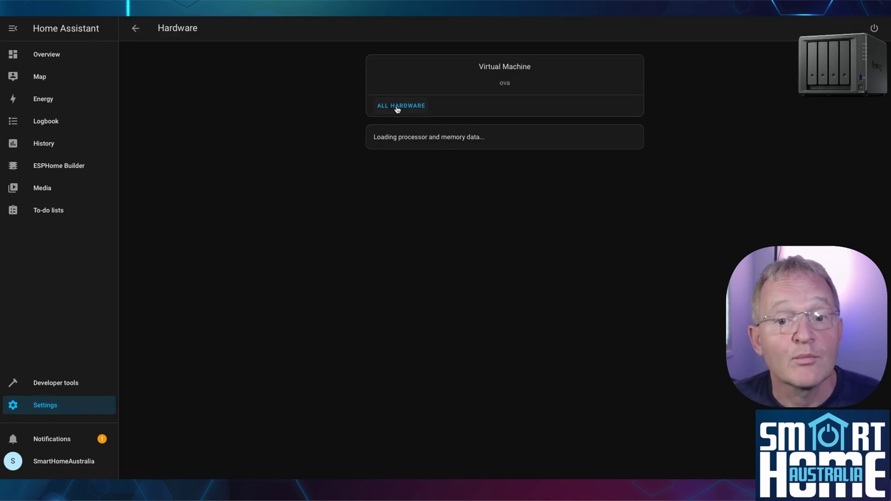
{"action": "left_click", "coordinate": [398, 107]}
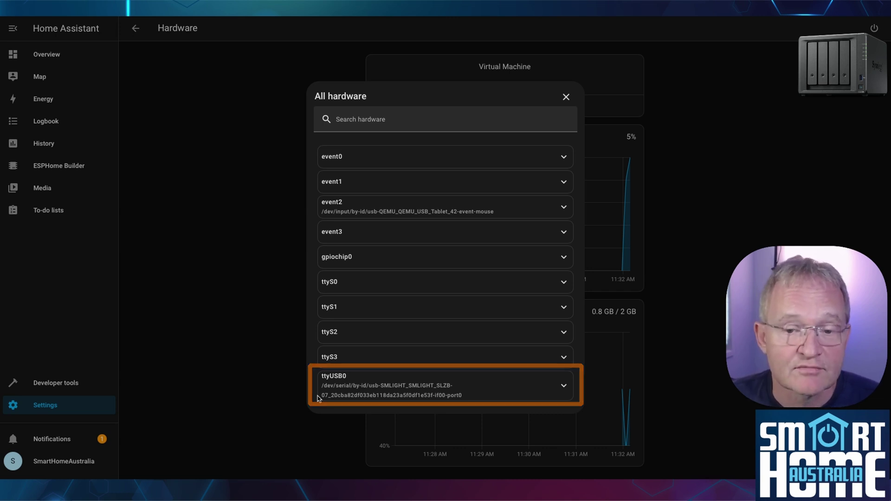
{"action": "left_click", "coordinate": [53, 407]}
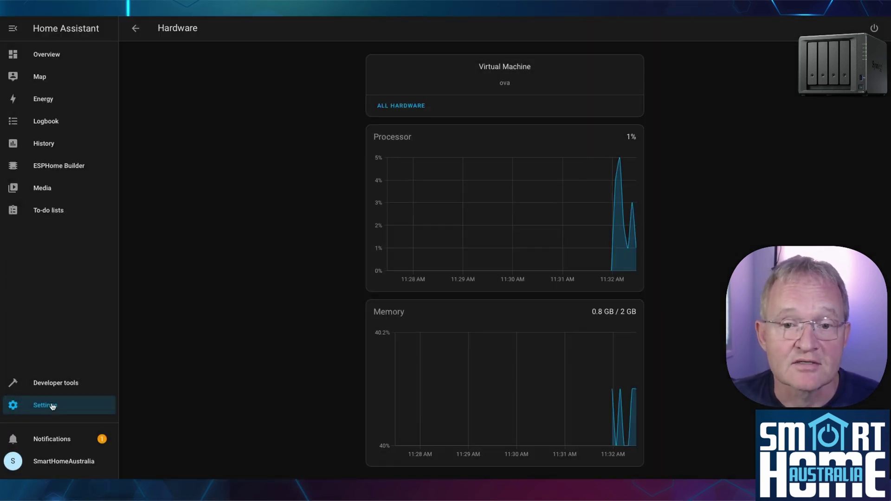
Add the discovered SMLIGHT SLZB-07 to ZHA, erasing the radio's settings to create a new Zigbee network.
{"action": "left_click", "coordinate": [52, 408]}
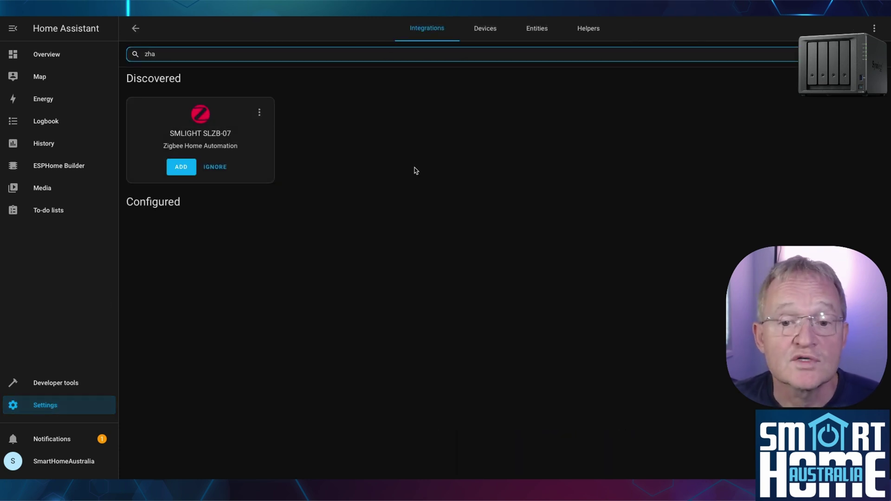
{"action": "left_click", "coordinate": [337, 176]}
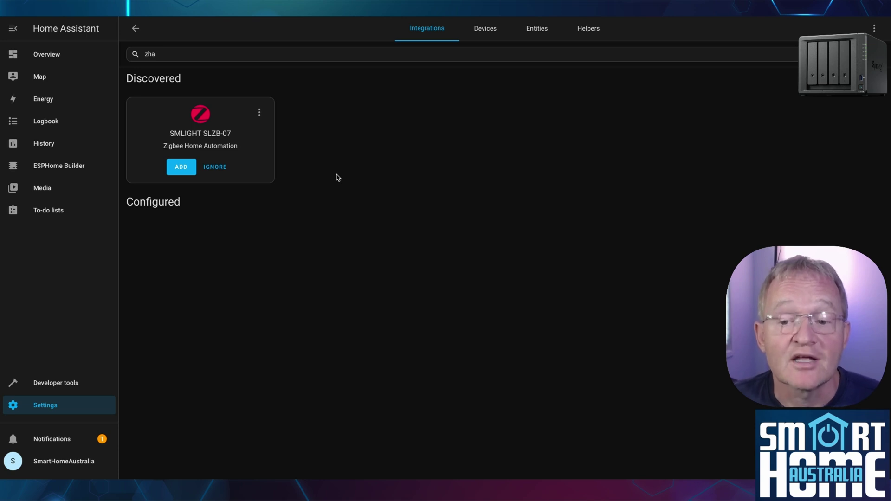
{"action": "left_click", "coordinate": [177, 176]}
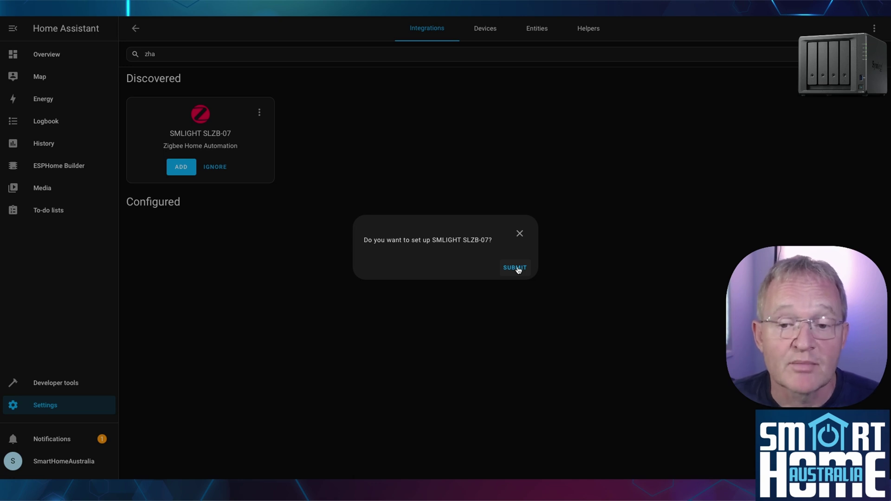
{"action": "left_click", "coordinate": [517, 268]}
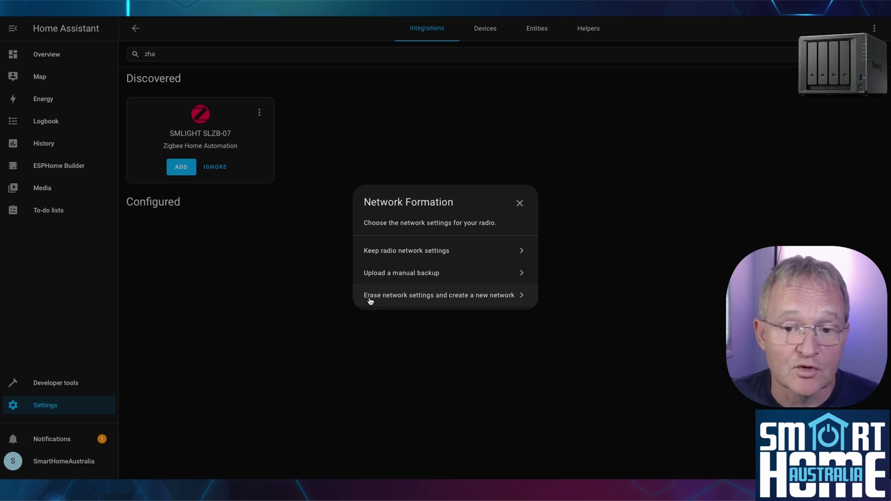
{"action": "left_click", "coordinate": [370, 299]}
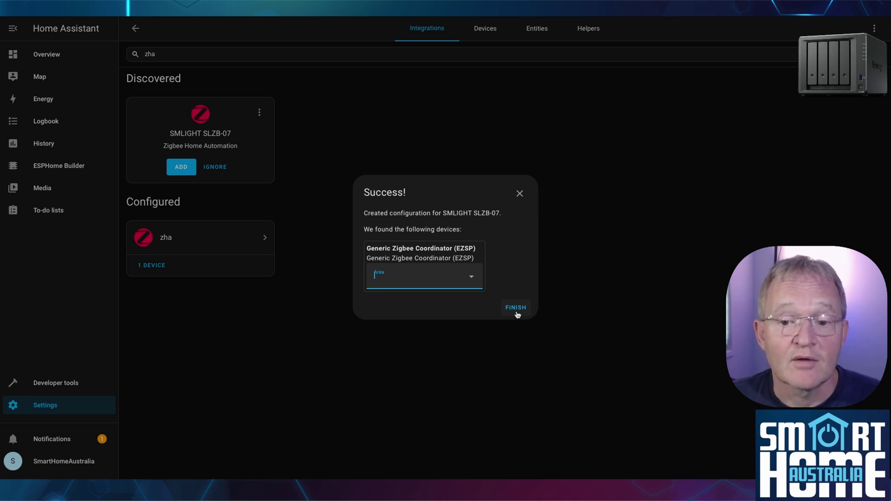
{"action": "left_click", "coordinate": [517, 308]}
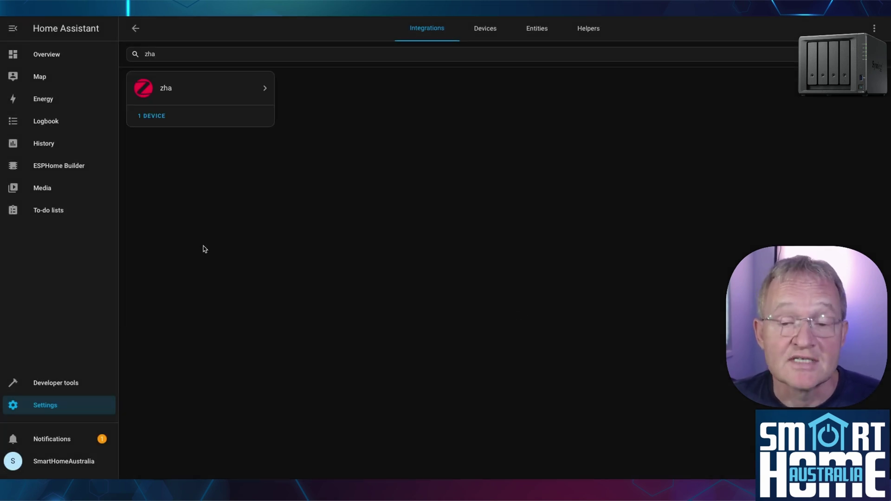